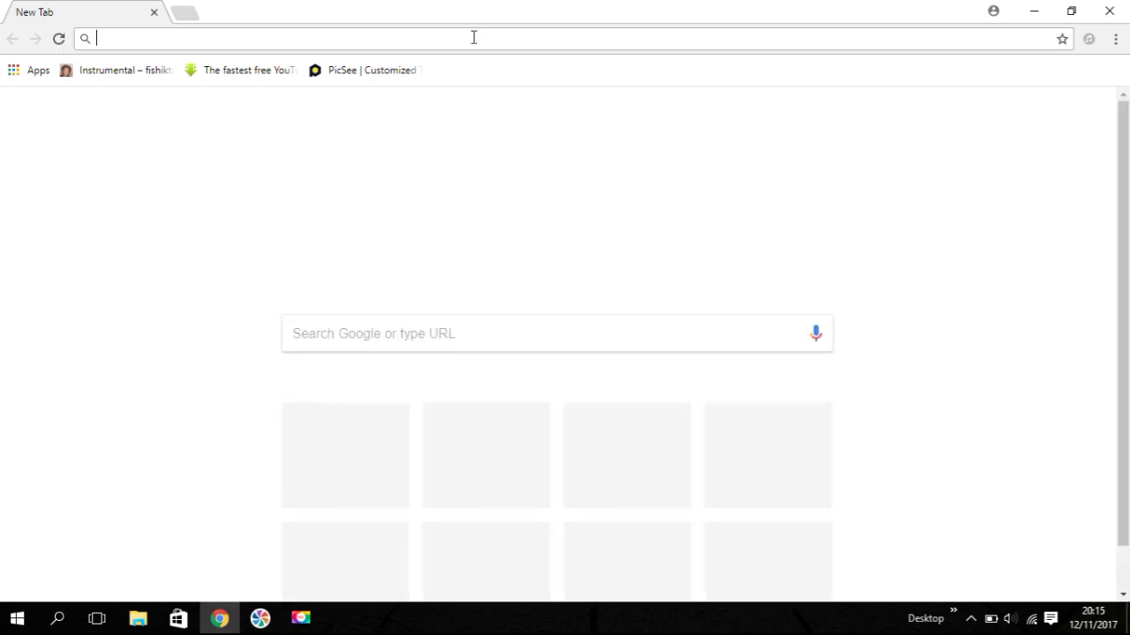
# Search the web for "geezime" and open the "GeezIME (free) download Windows version" result
pyautogui.click(474, 38)
pyautogui.write('geezime')
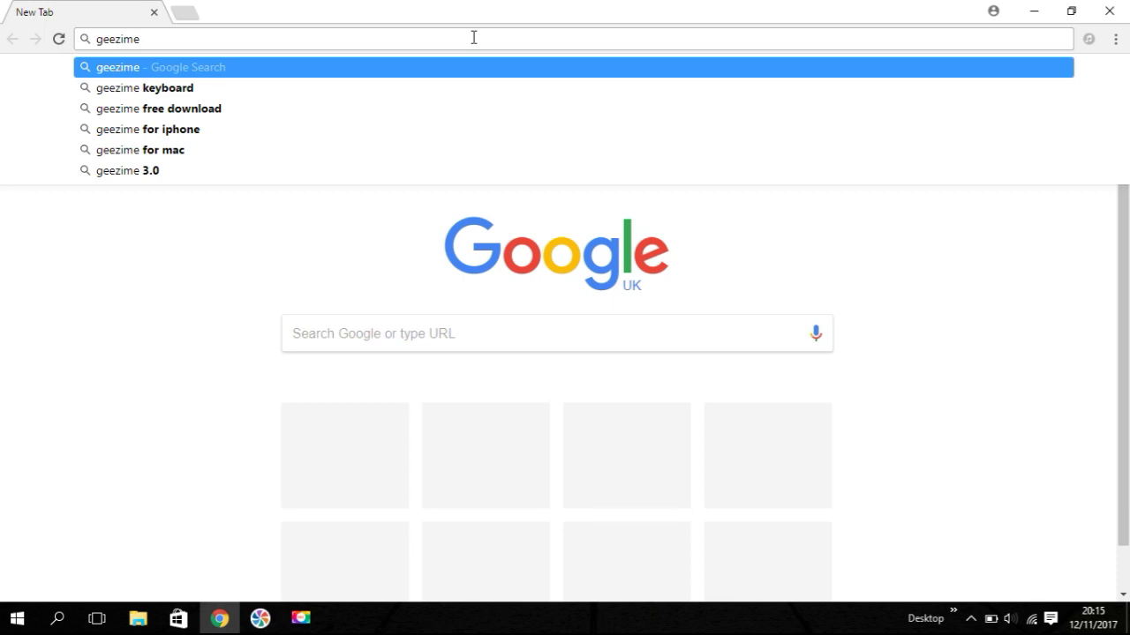
pyautogui.press('Return')
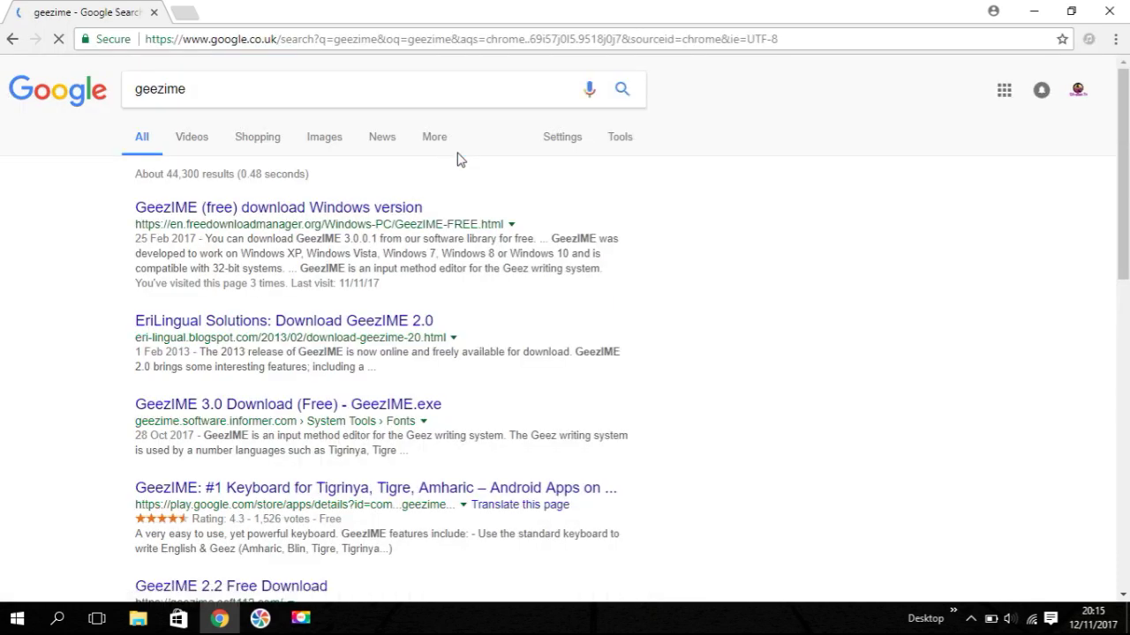
pyautogui.click(284, 218)
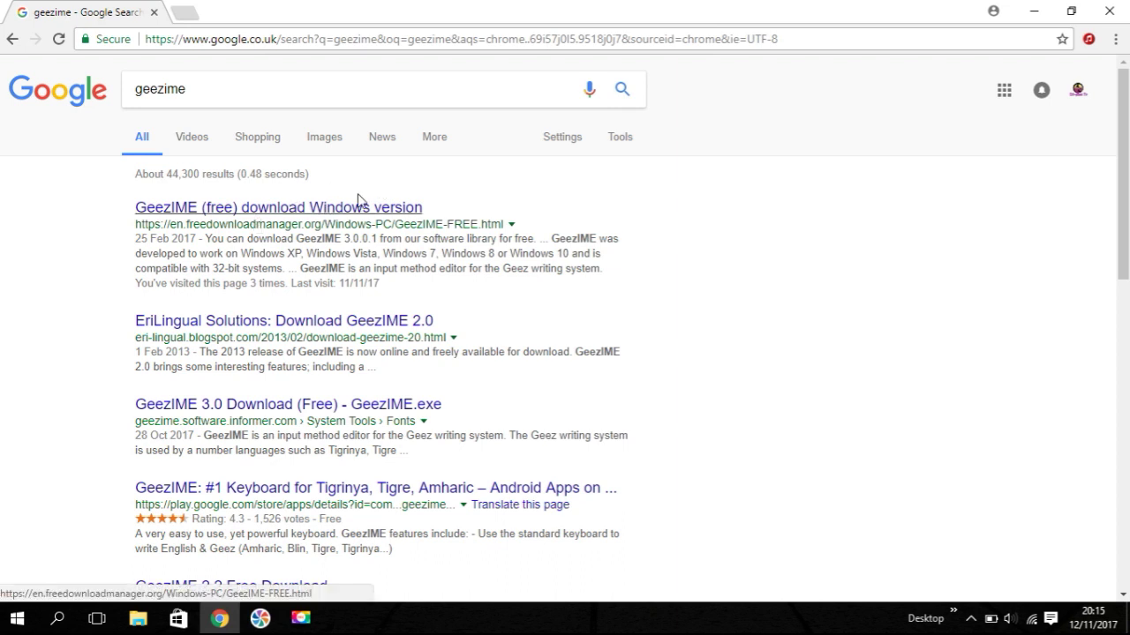
pyautogui.click(313, 212)
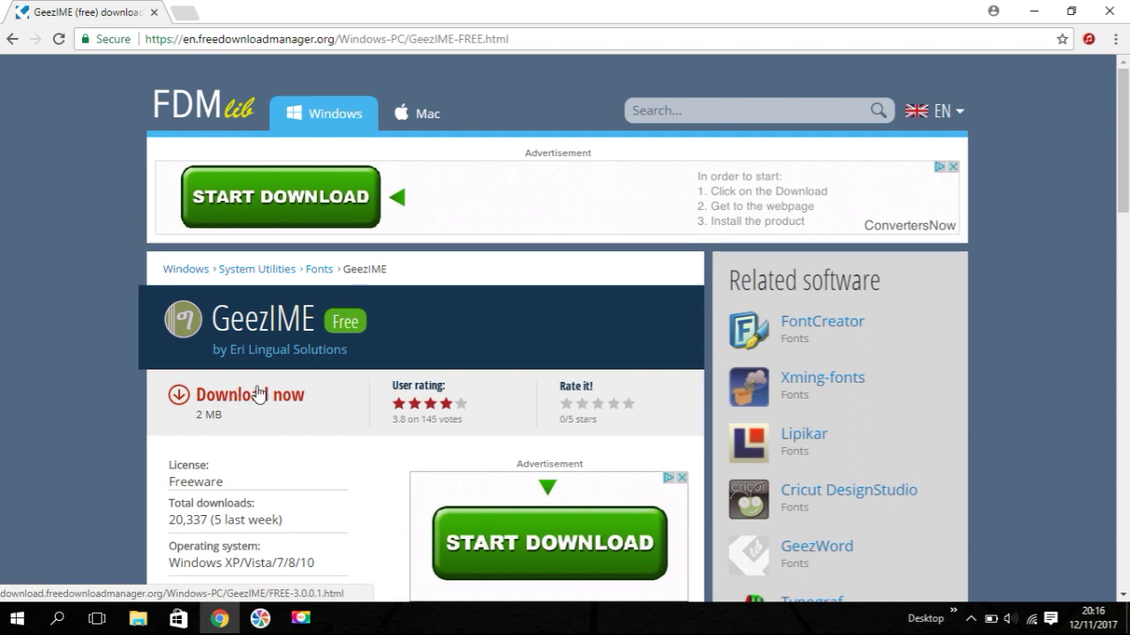
# Start the free GeezIME download from the freedownloadmanager.org page
pyautogui.click(222, 402)
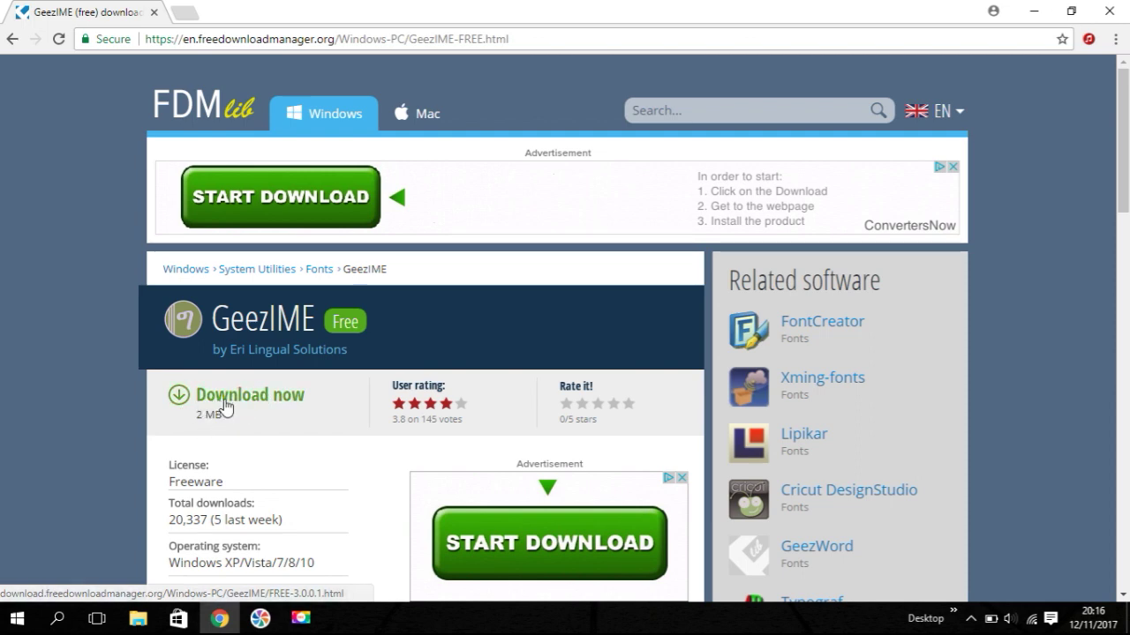
pyautogui.click(227, 405)
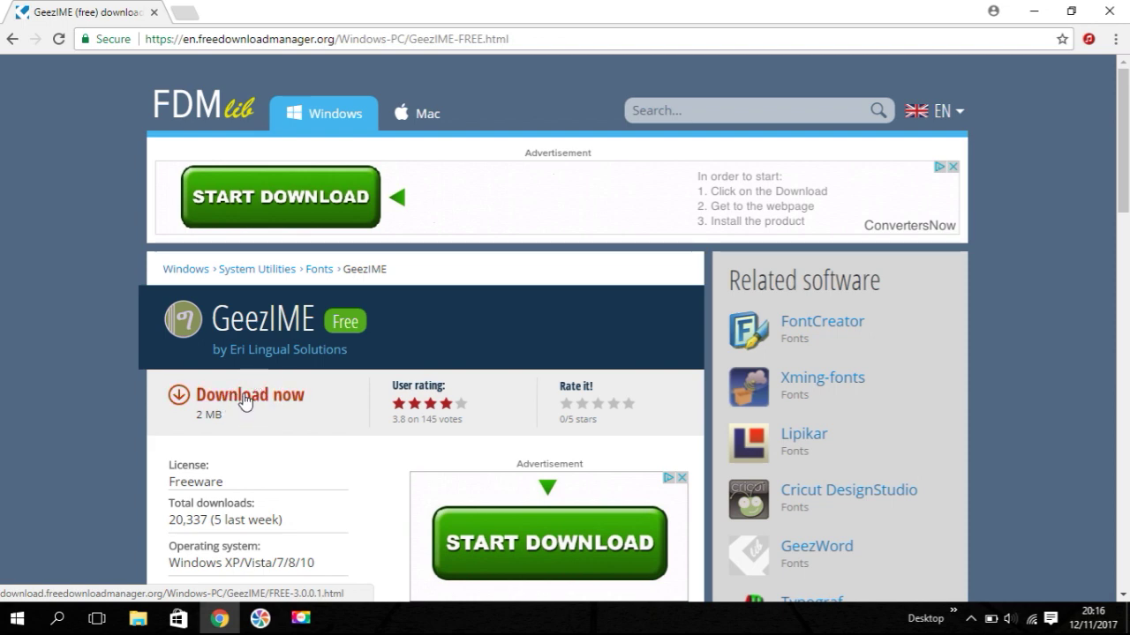
pyautogui.click(245, 399)
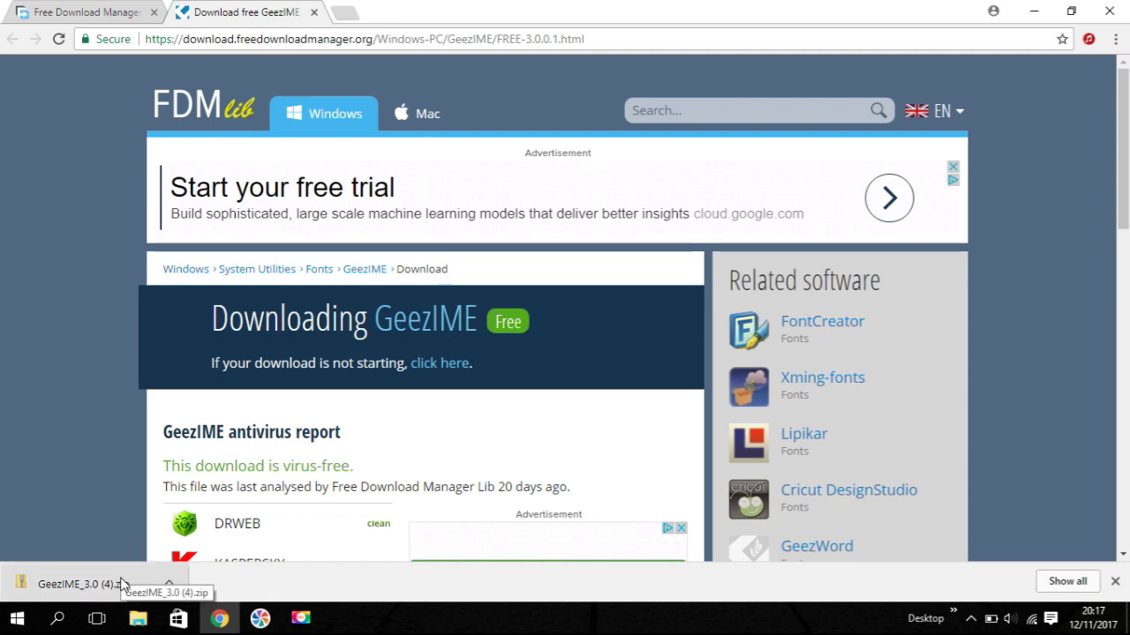
# Open the downloaded GeezIME_3.0 (4).zip archive and run the GeezIME 3.0 Lite installer inside it
pyautogui.click(121, 582)
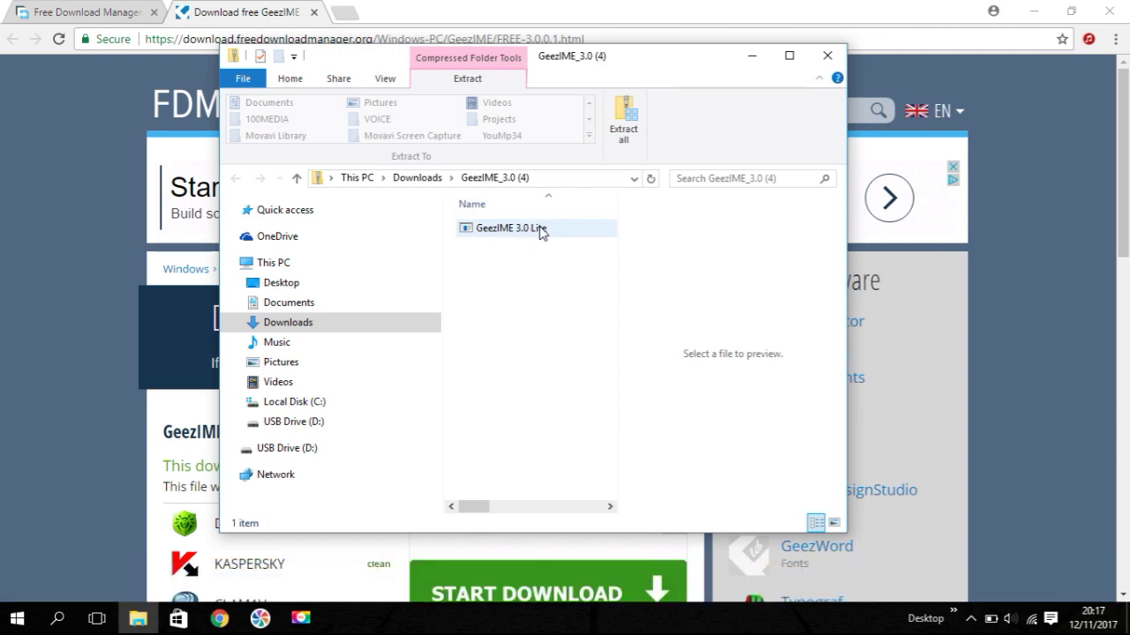
pyautogui.click(542, 232)
pyautogui.rightClick(541, 230)
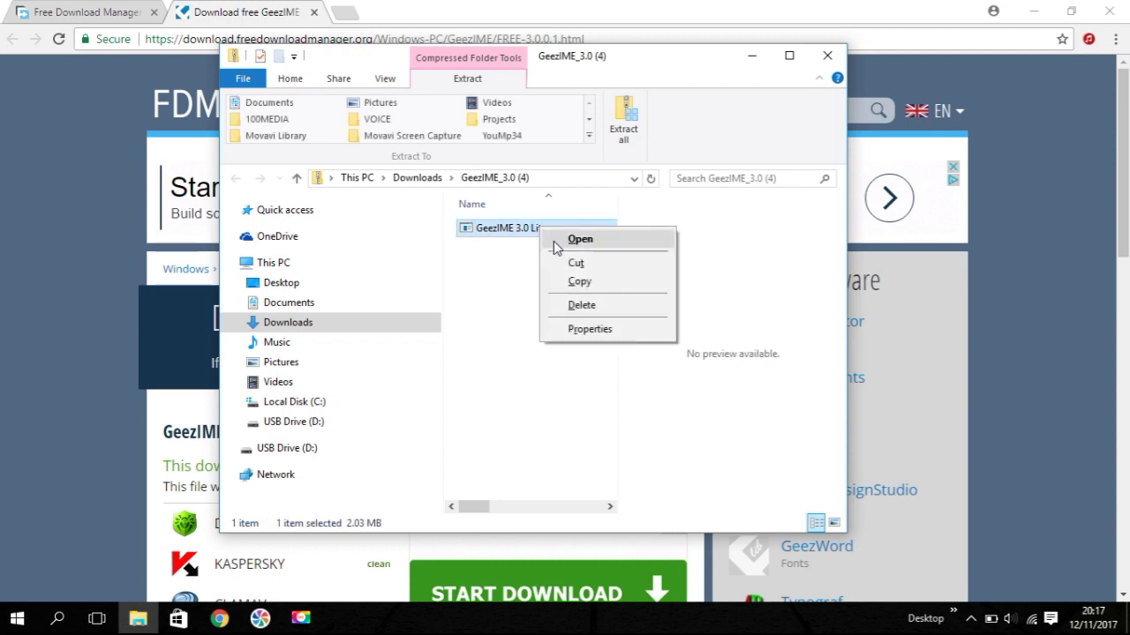
pyautogui.click(554, 240)
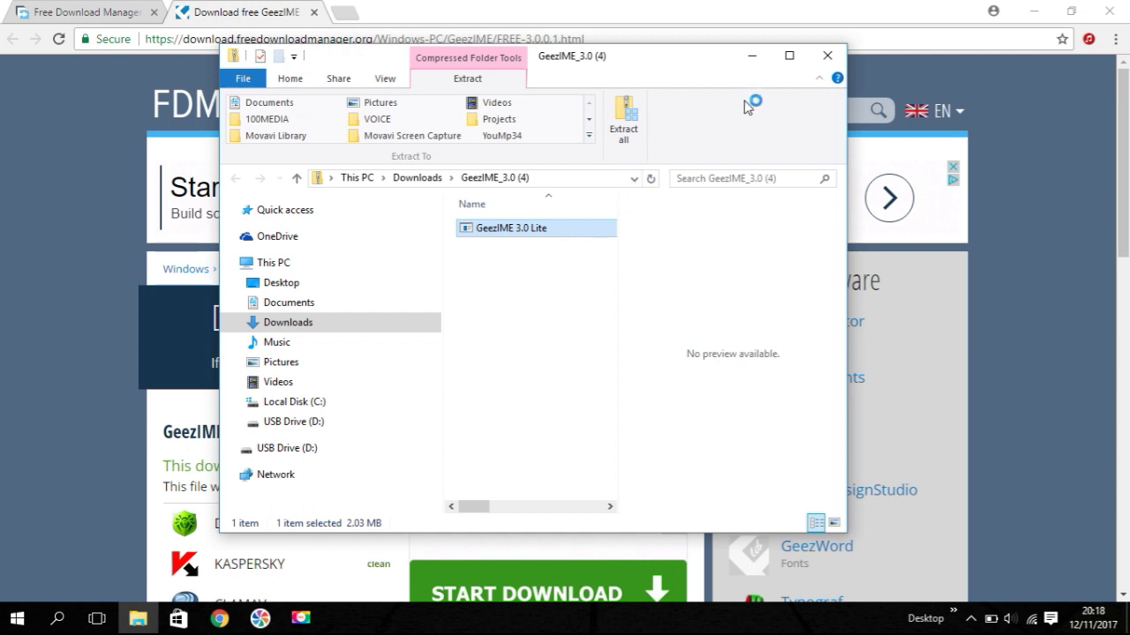
# Minimize the browser and the archive window, and bring the GeezIME_3.0 (4) archive window back to the front
pyautogui.click(1031, 19)
pyautogui.click(1031, 17)
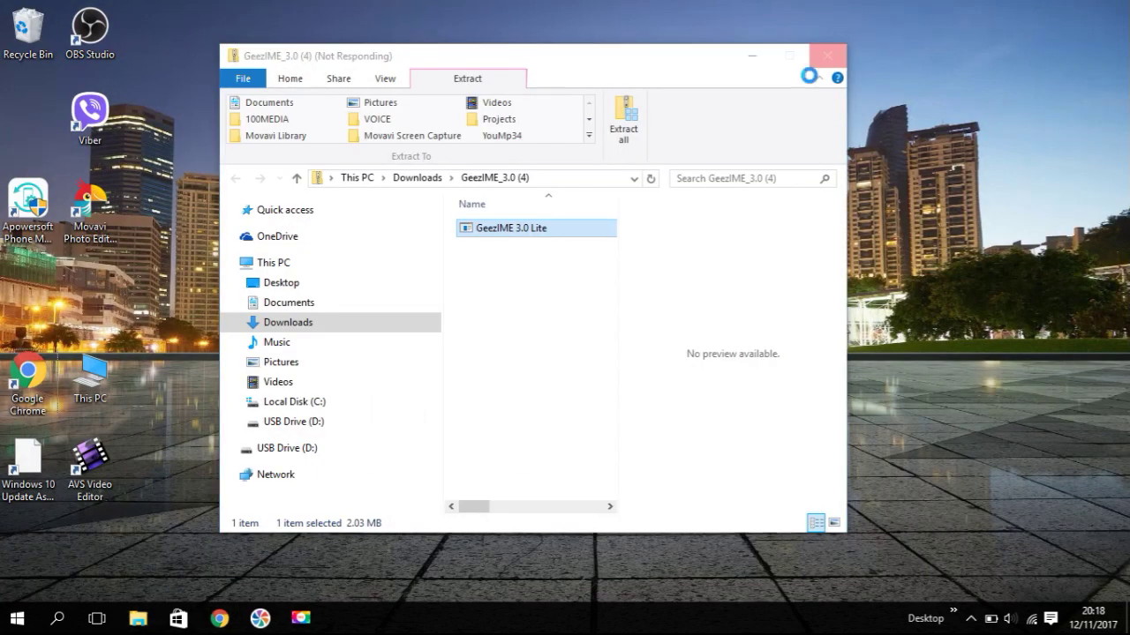
pyautogui.click(748, 57)
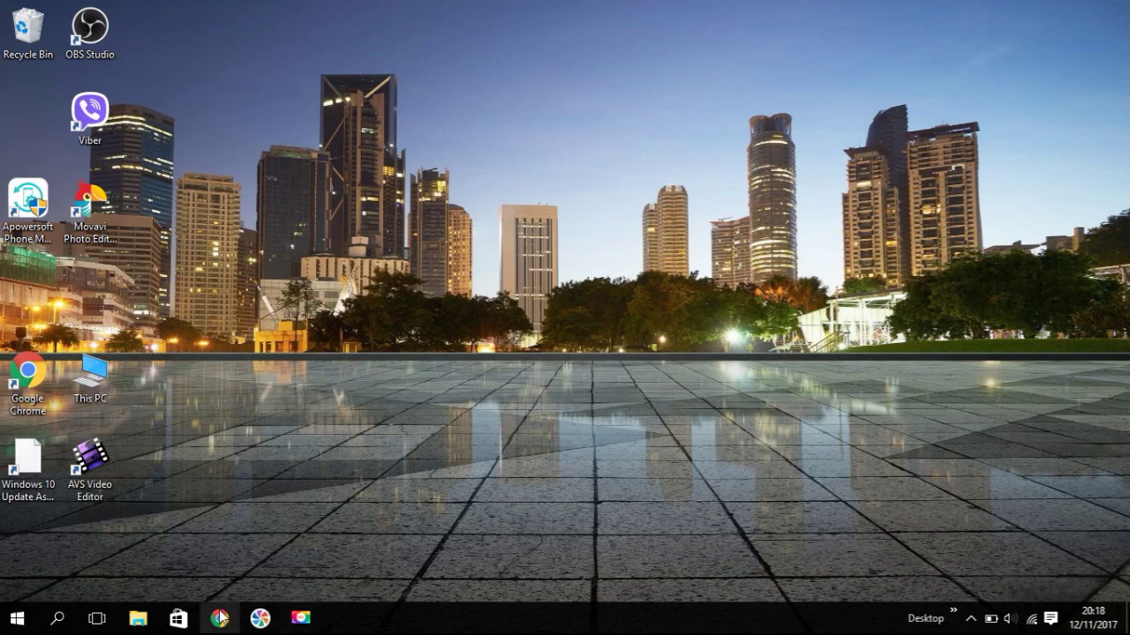
pyautogui.moveTo(140, 622)
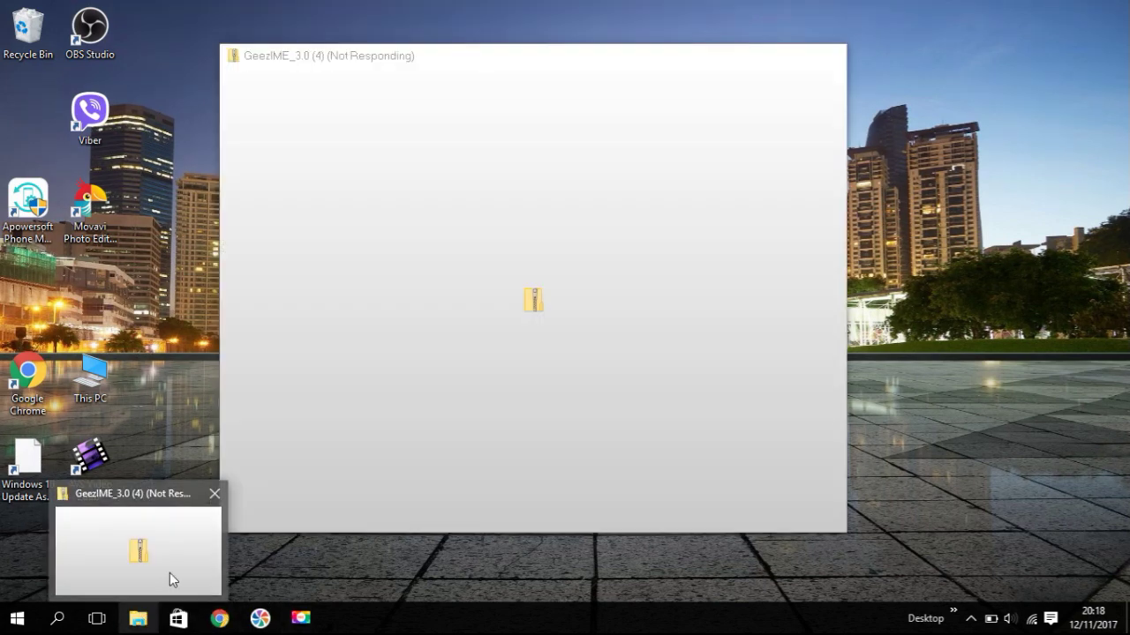
pyautogui.click(170, 573)
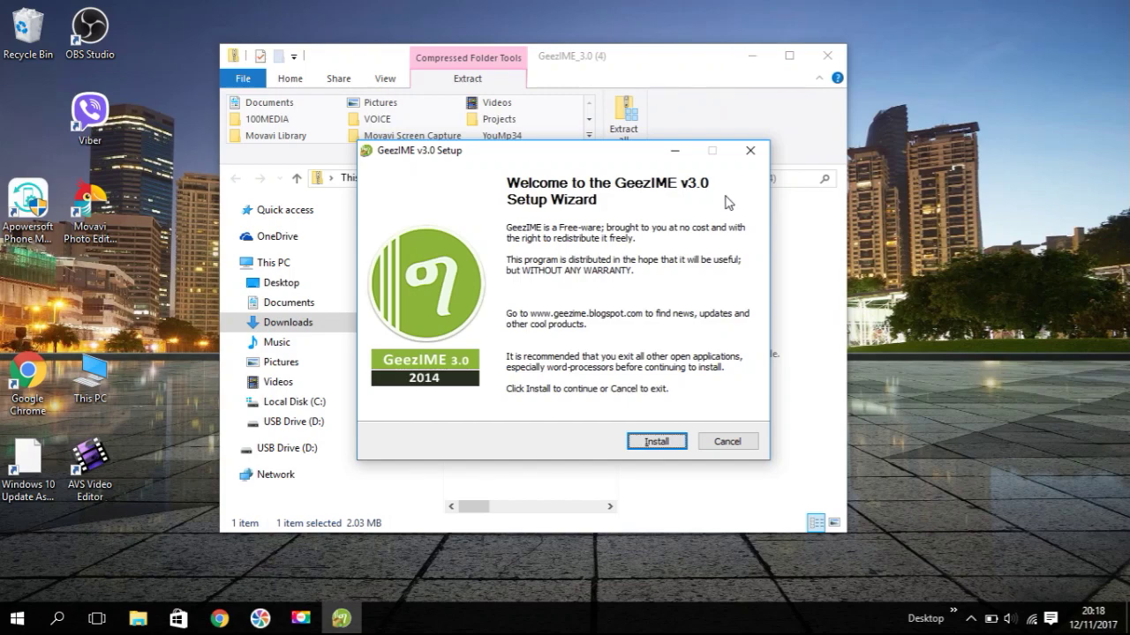
# Minimize the archive window and complete the GeezIME v3.0 installation through to the end of the setup wizard
pyautogui.click(751, 55)
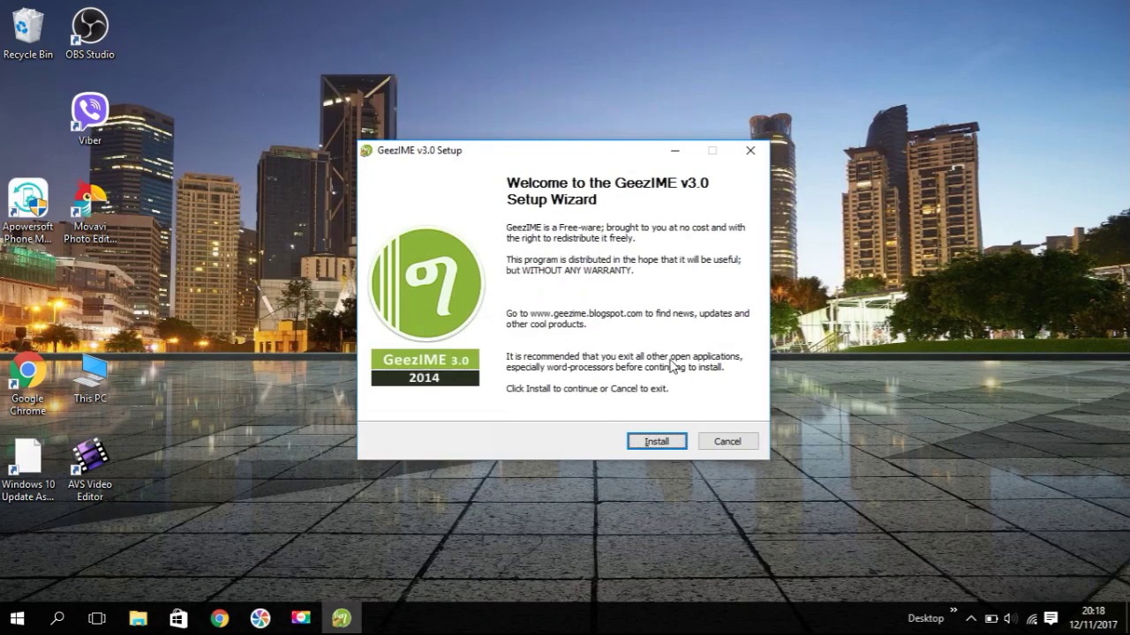
pyautogui.click(658, 443)
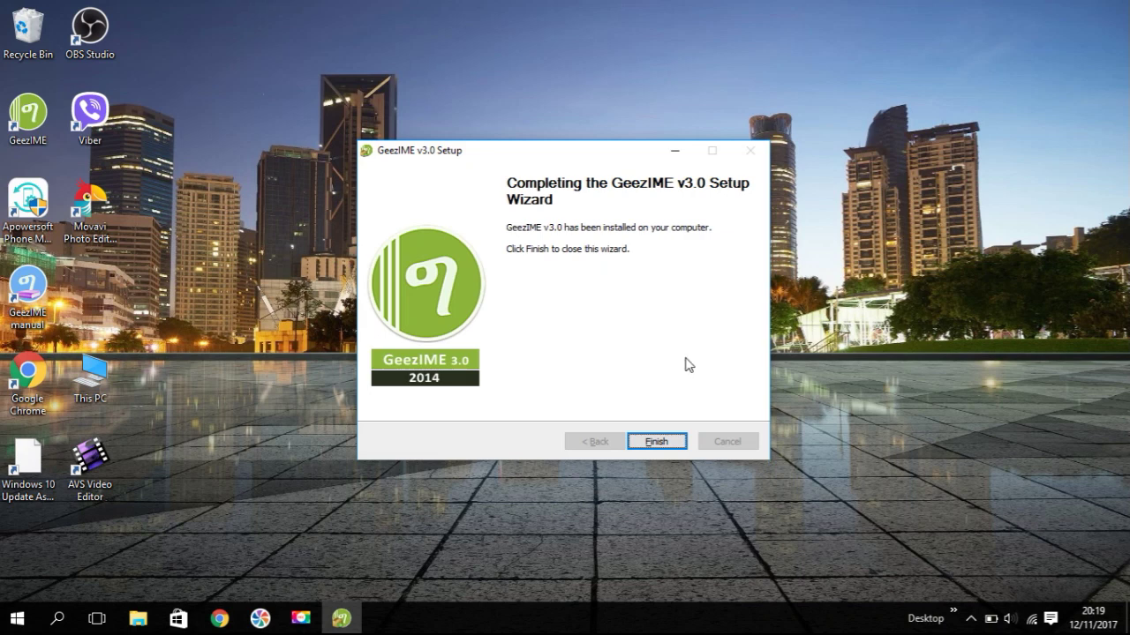
pyautogui.click(654, 443)
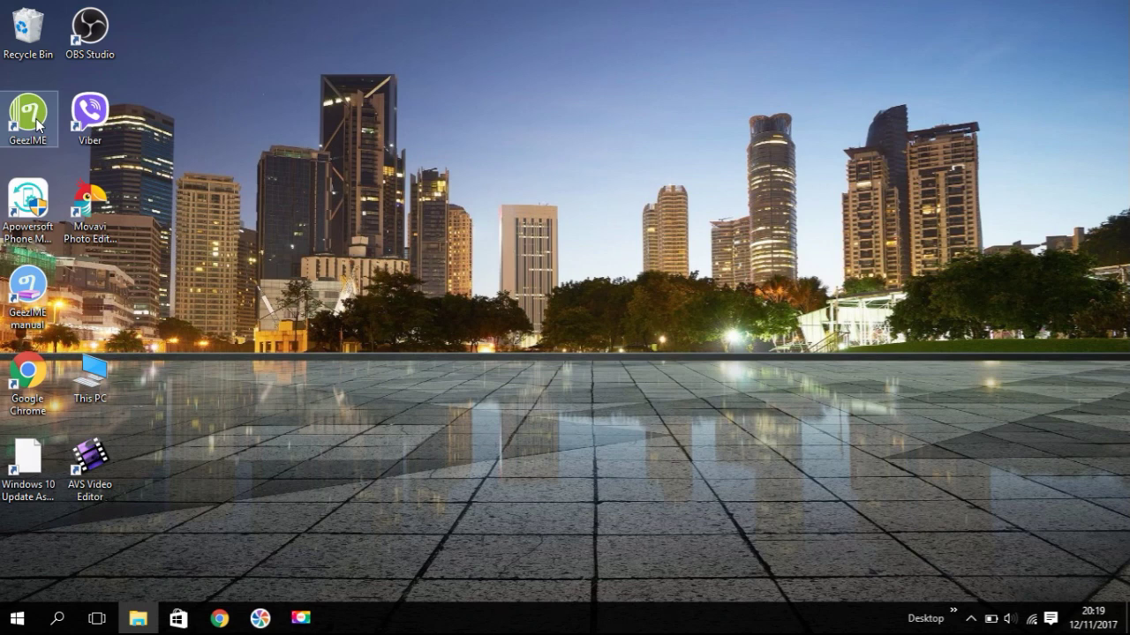
# Launch GeezIME from the desktop, dismissing its notification, and switch Geez input on
pyautogui.doubleClick(37, 124)
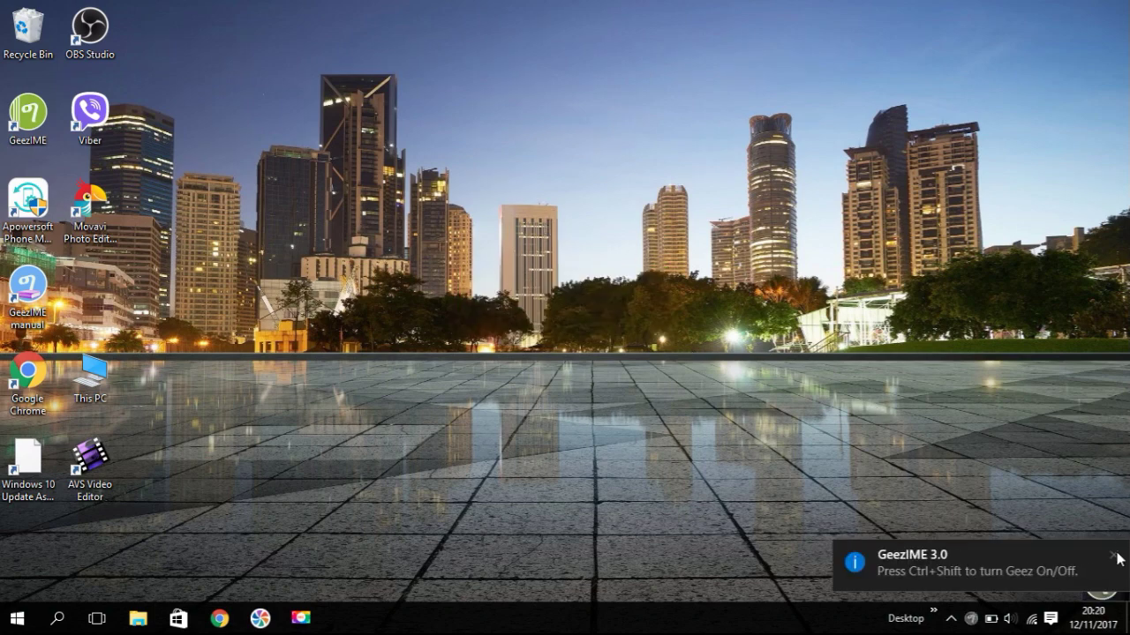
pyautogui.click(1115, 556)
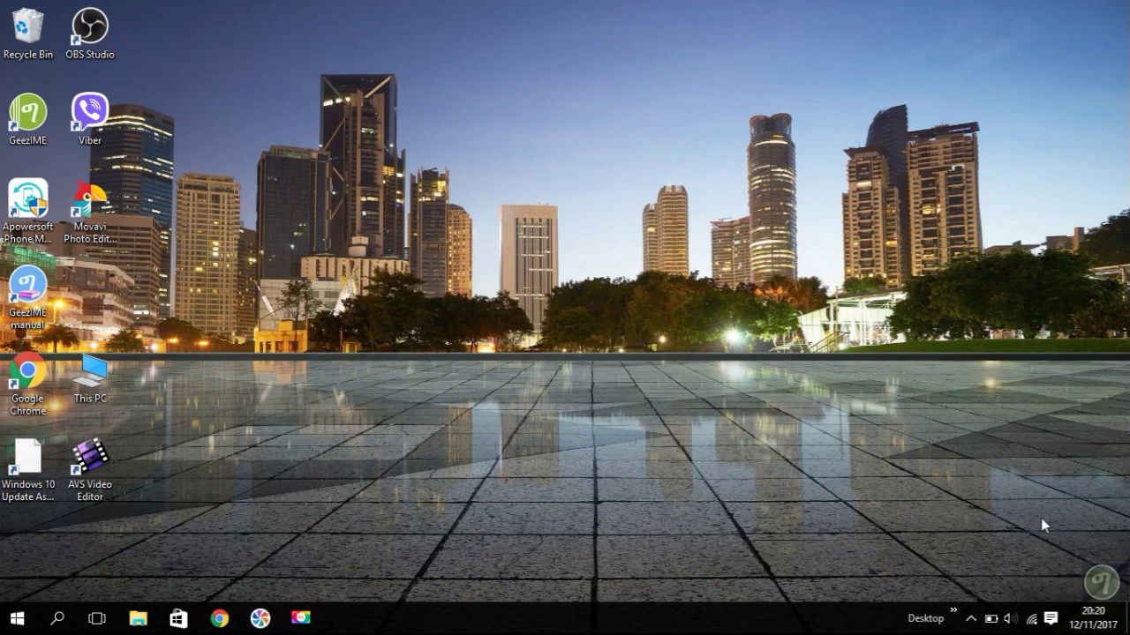
pyautogui.click(1103, 584)
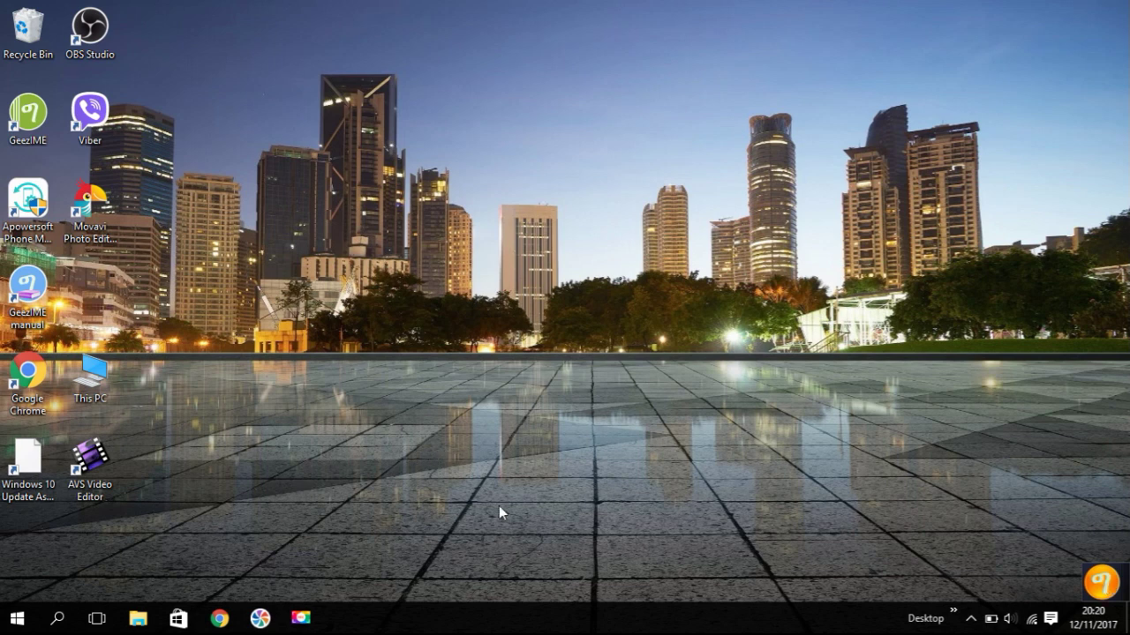
pyautogui.click(1108, 581)
pyautogui.click(1111, 583)
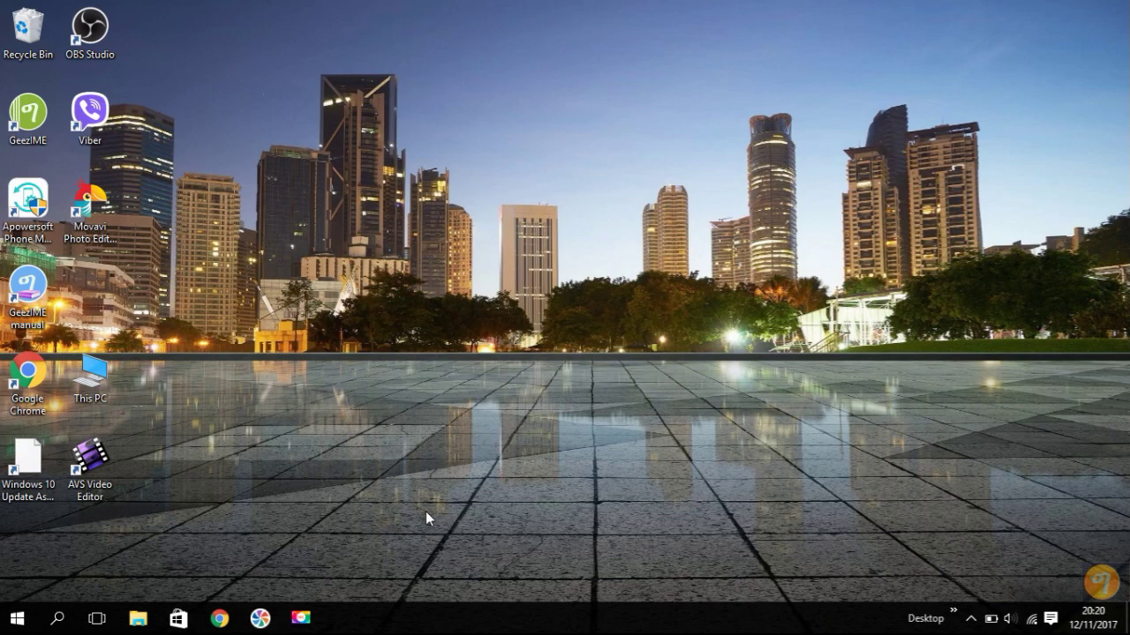
# Open a new tab in Chrome and enter the trial Geez text "ንህየኢኡይት ኩይትህን" in the address bar
pyautogui.click(219, 617)
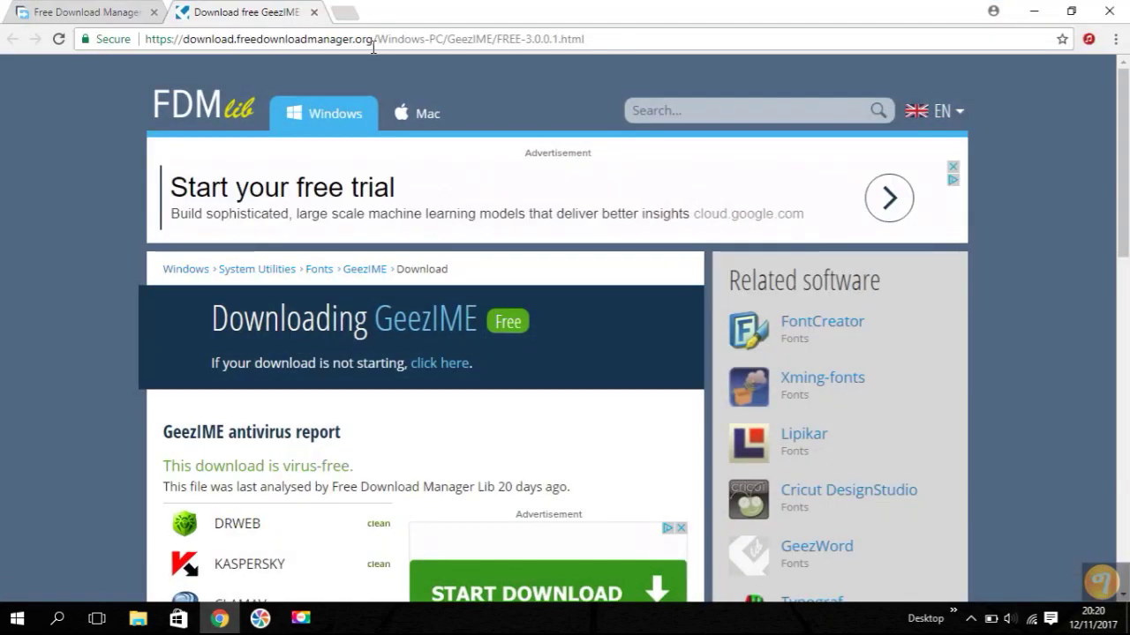
pyautogui.click(344, 13)
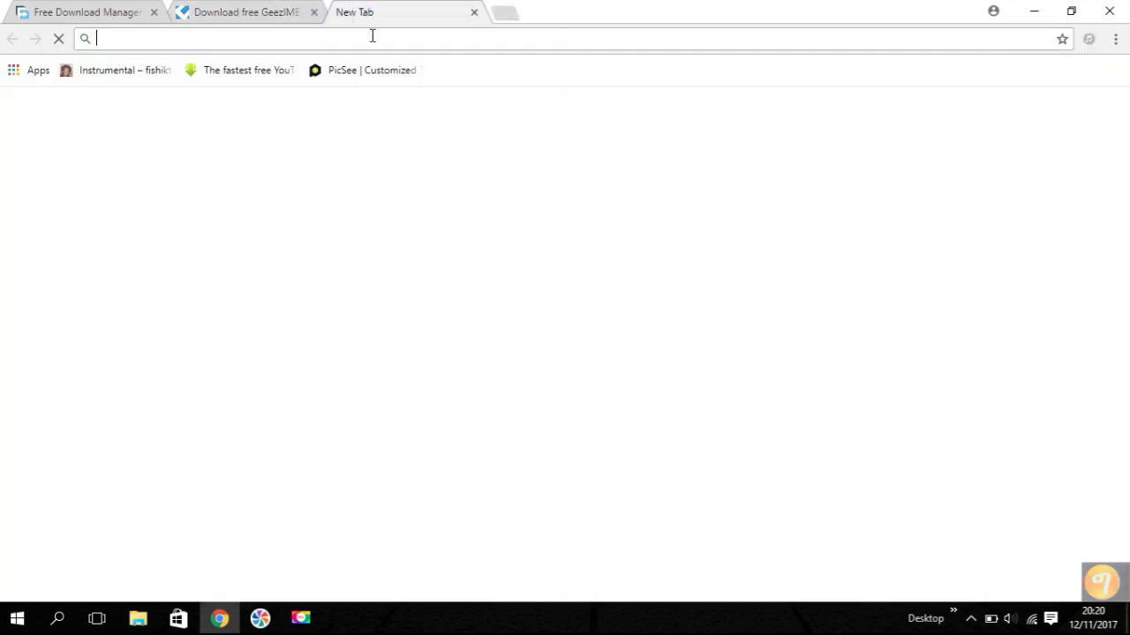
pyautogui.write('ን')
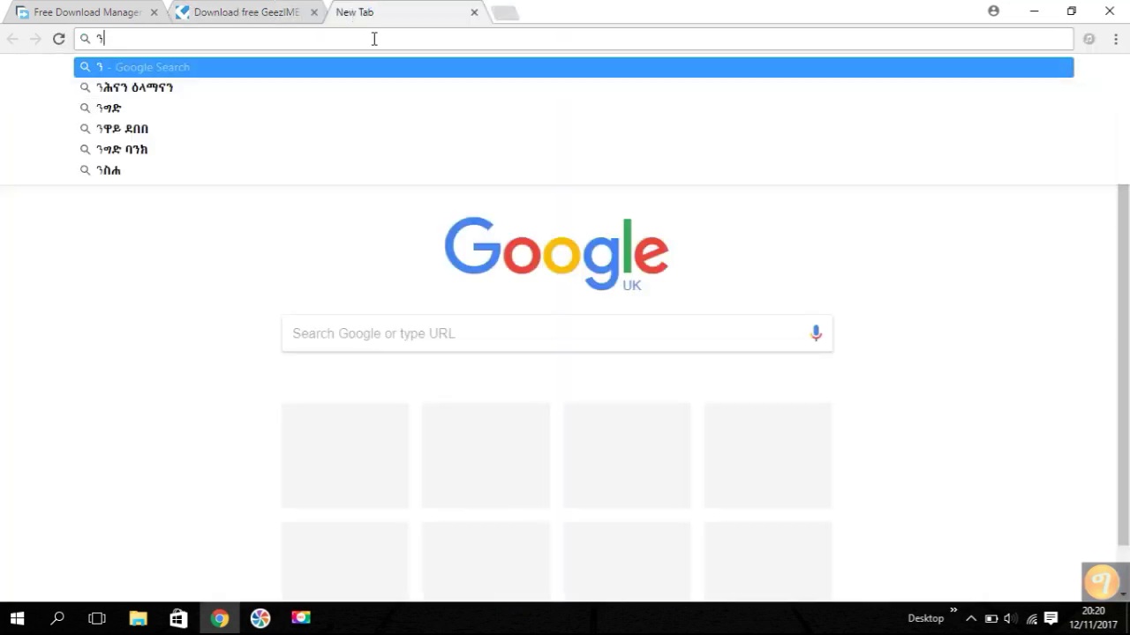
pyautogui.write('ህየኢኦይት')
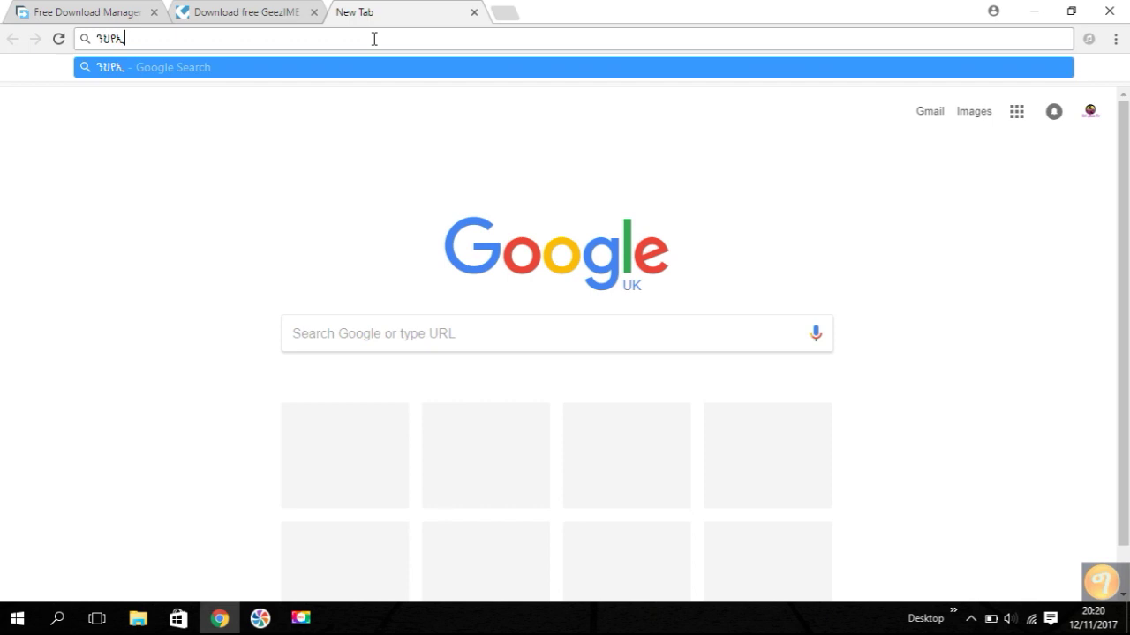
pyautogui.write(' ኩይትሀን')
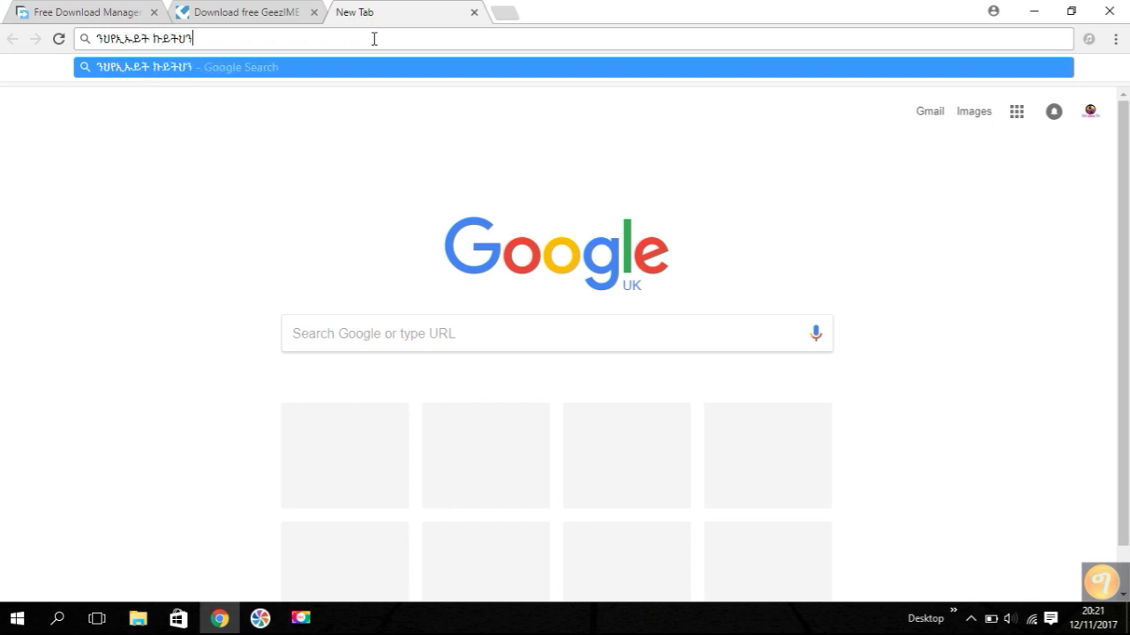
# Replace the trial text in the address bar with the Tigrinya greeting "ሰናይ መዓልቲ"
pyautogui.press('BackSpace')
pyautogui.press('BackSpace')
pyautogui.press('BackSpace')
pyautogui.press('BackSpace')
pyautogui.press('BackSpace')
pyautogui.press('BackSpace')
pyautogui.press('BackSpace')
pyautogui.press('BackSpace')
pyautogui.press('BackSpace')
pyautogui.press('BackSpace')
pyautogui.press('BackSpace')
pyautogui.press('BackSpace')
pyautogui.press('BackSpace')
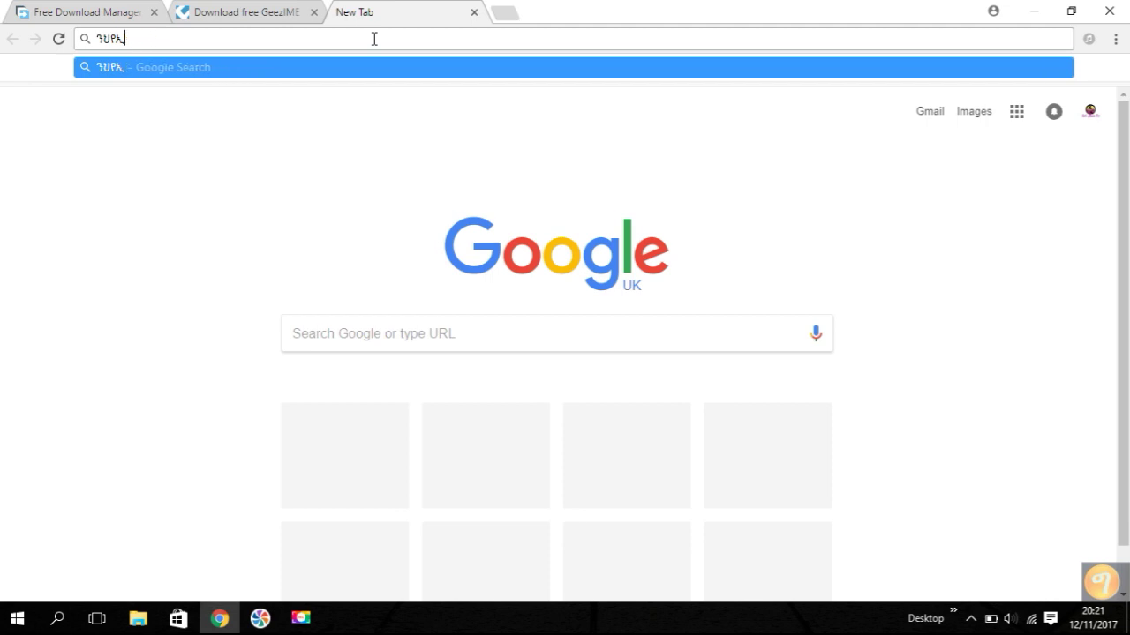
pyautogui.write('ሰናይ')
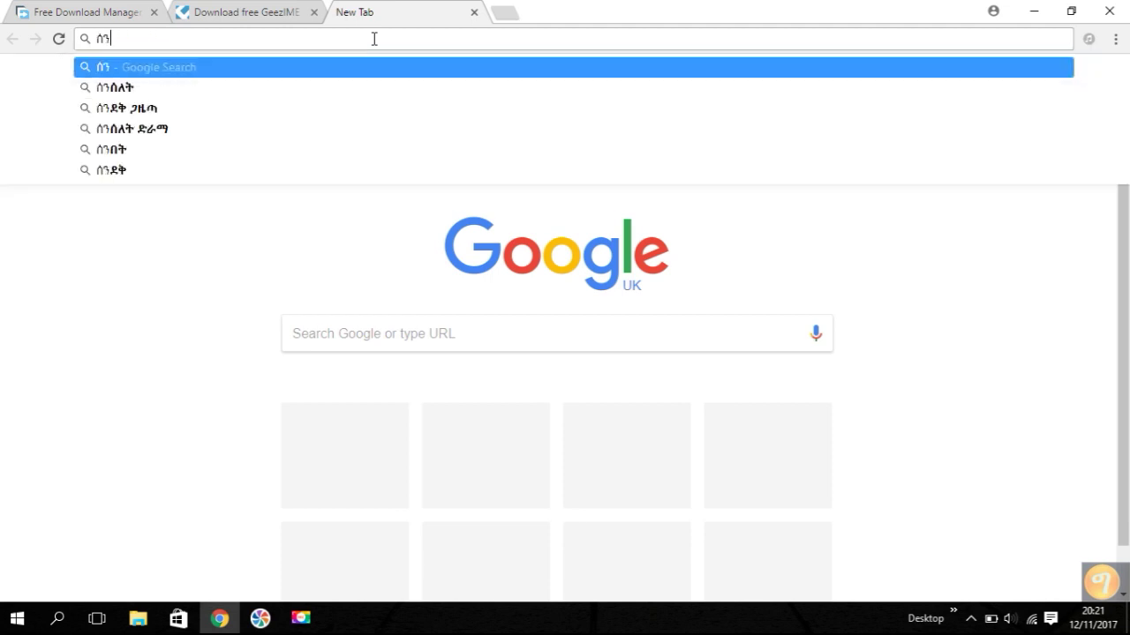
pyautogui.write(' መ')
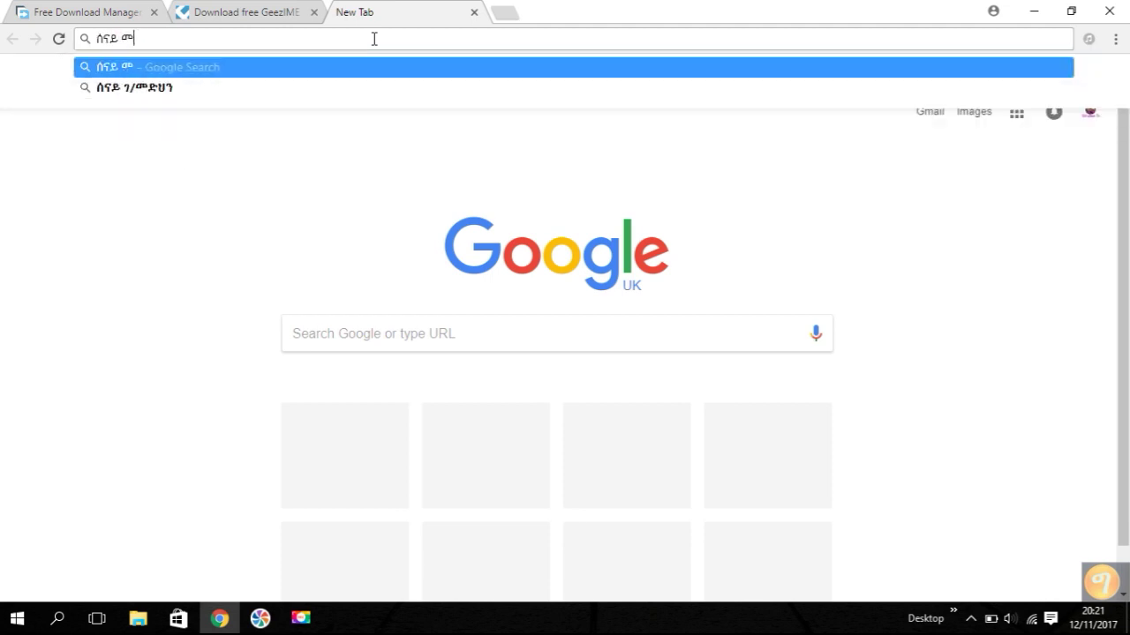
pyautogui.write('ዓልቲ')
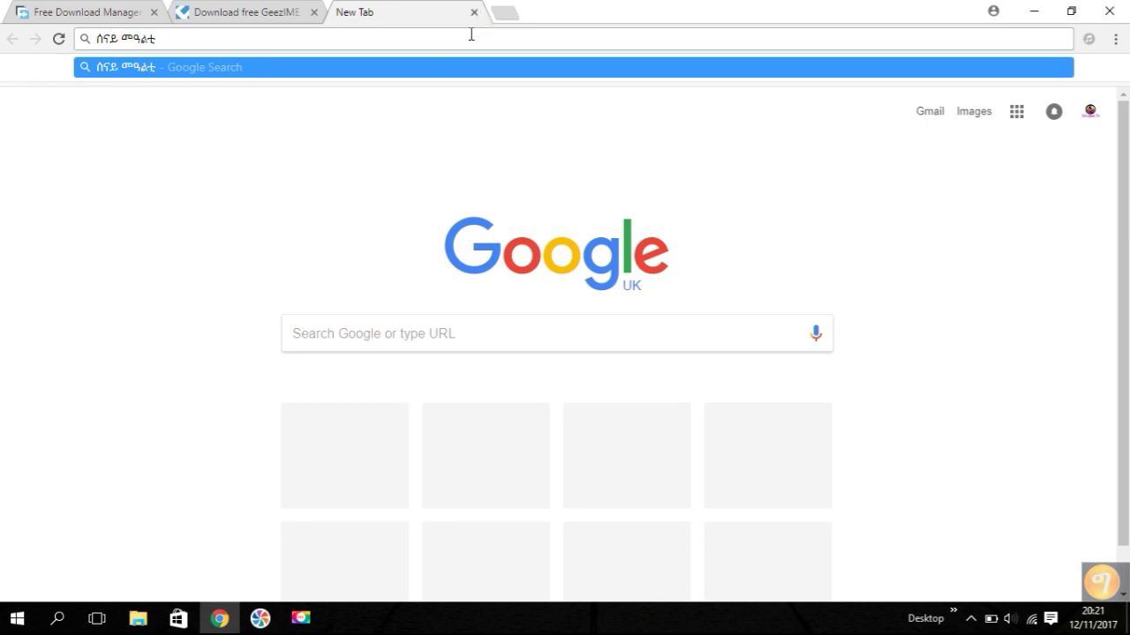
# Clear the greeting and enter the random Geez characters "ክጁይህትህዩምክጁይትግርትረይርትረኣ" in the address bar
pyautogui.press('BackSpace')
pyautogui.press('BackSpace')
pyautogui.press('BackSpace')
pyautogui.press('BackSpace')
pyautogui.press('BackSpace')
pyautogui.press('BackSpace')
pyautogui.press('BackSpace')
pyautogui.press('BackSpace')
pyautogui.write('ክጁይሁትሁዩ')
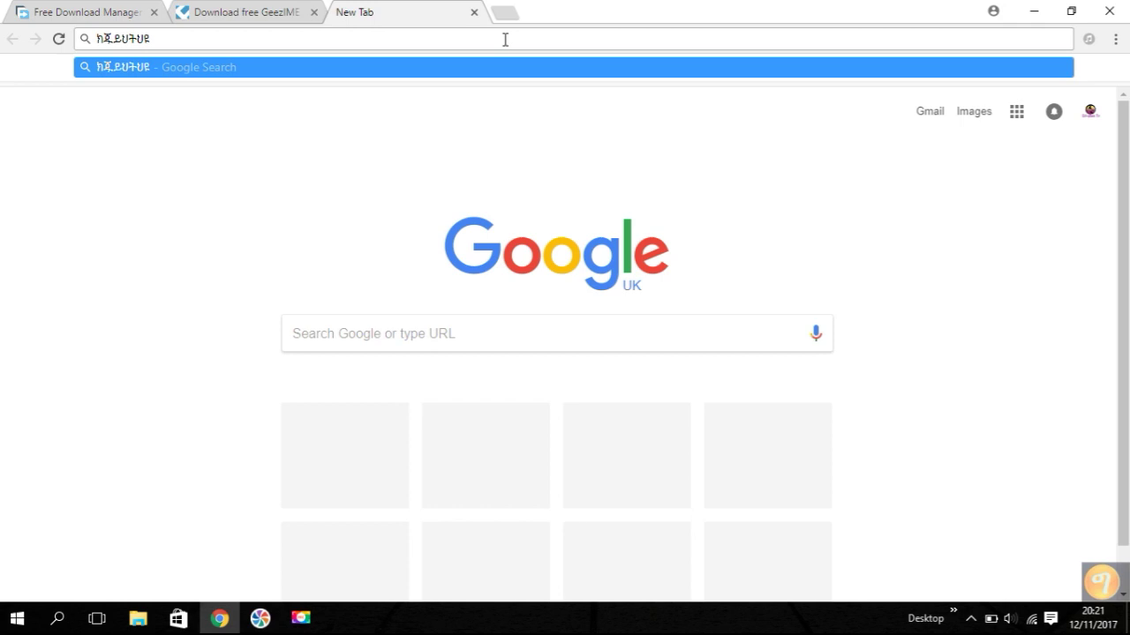
pyautogui.write('ምክጁ')
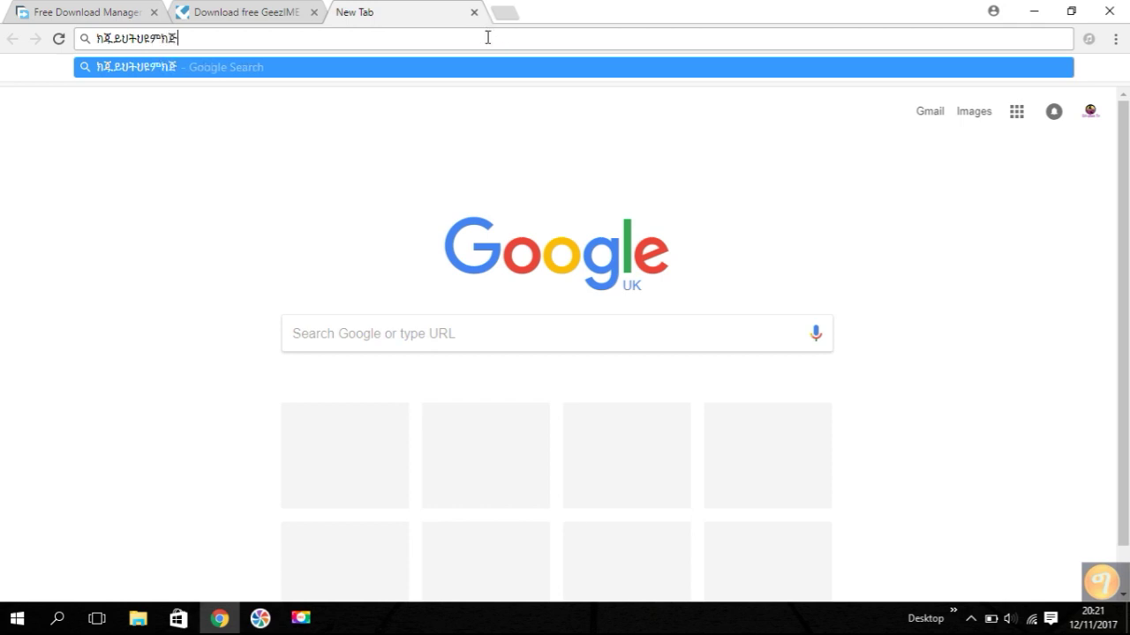
pyautogui.write('ይትግርትረይርትረኣ')
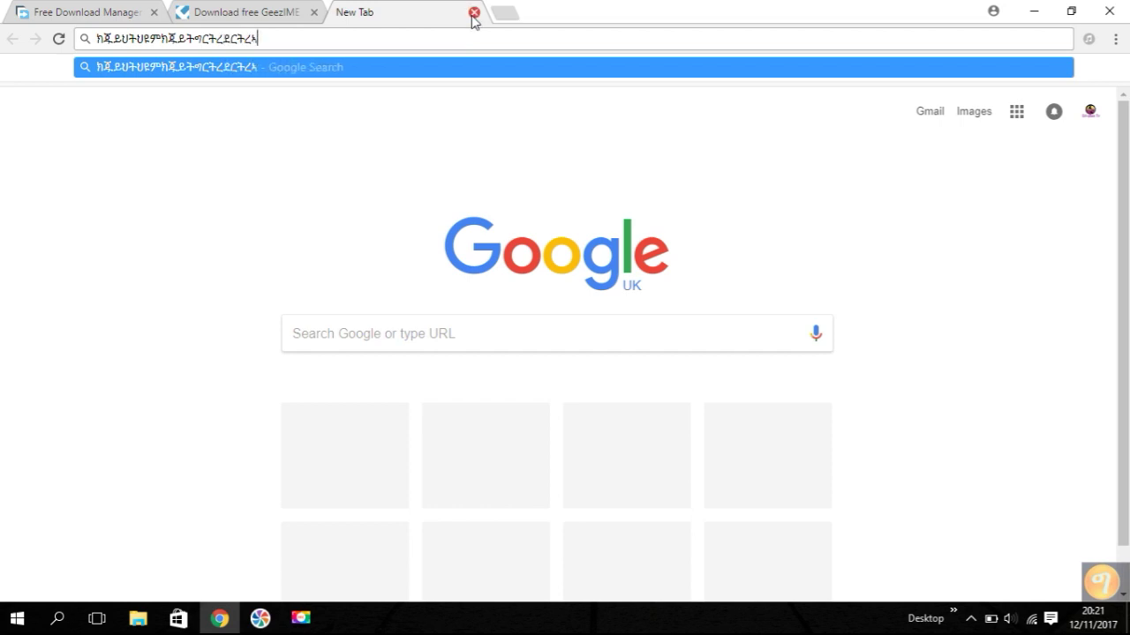
# Minimize Chrome, switch GeezIME's Geez input off and return to the Chrome window
pyautogui.click(1035, 14)
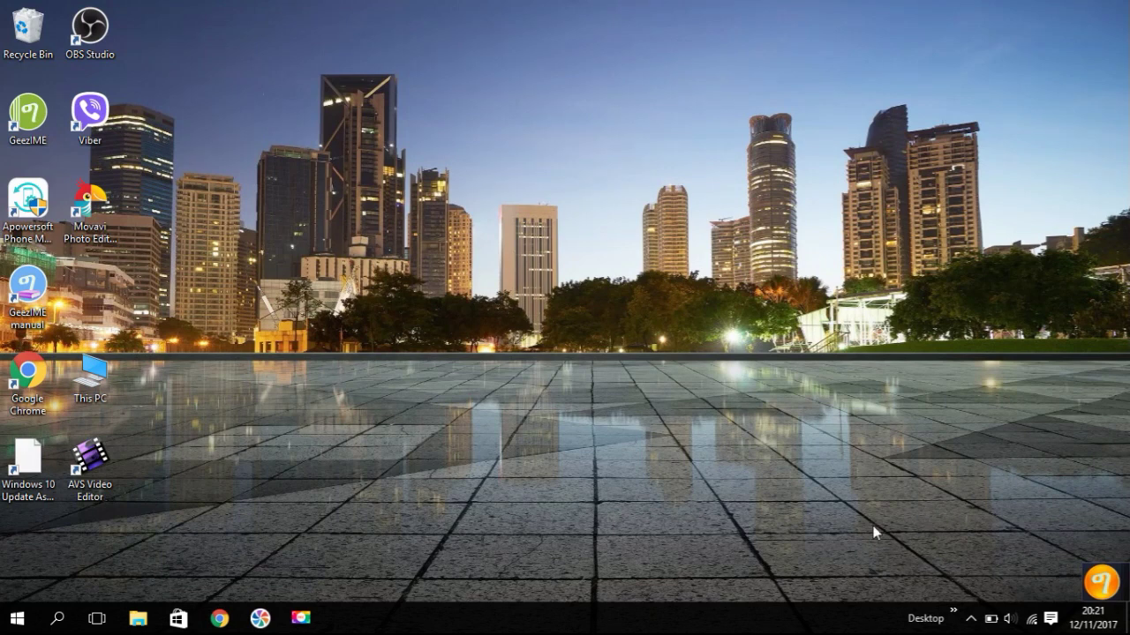
pyautogui.click(1098, 583)
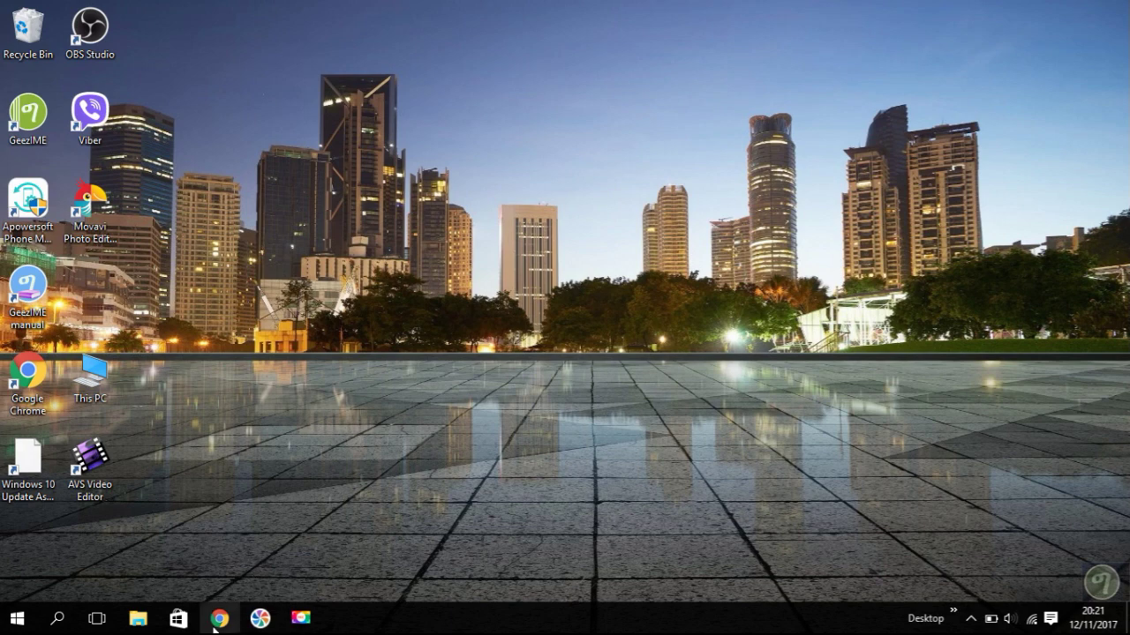
pyautogui.moveTo(221, 625)
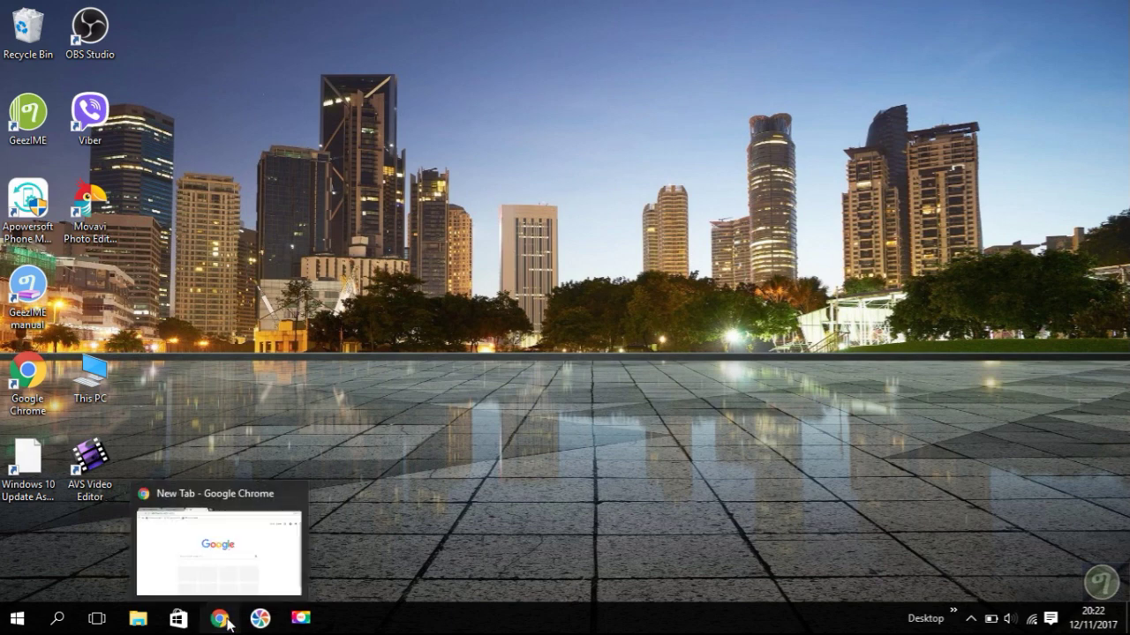
pyautogui.click(226, 620)
# Replace the Geez text in the address bar with the Latin test text "kiuyuhhnujlsjhsggtrbnu"
pyautogui.click(416, 331)
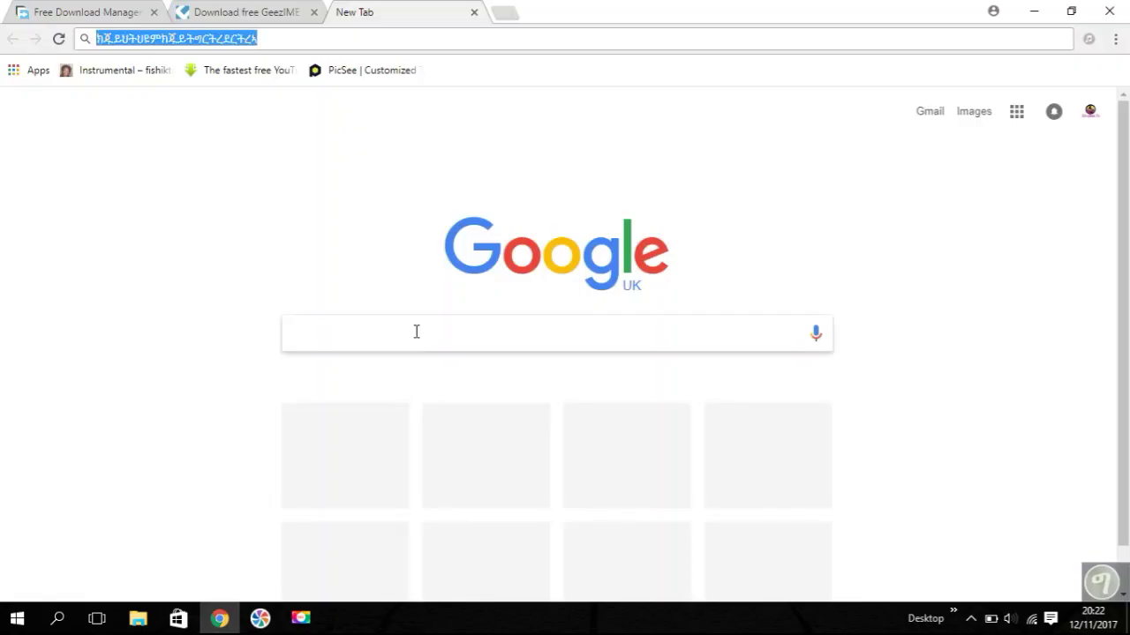
pyautogui.write('kiuyuh')
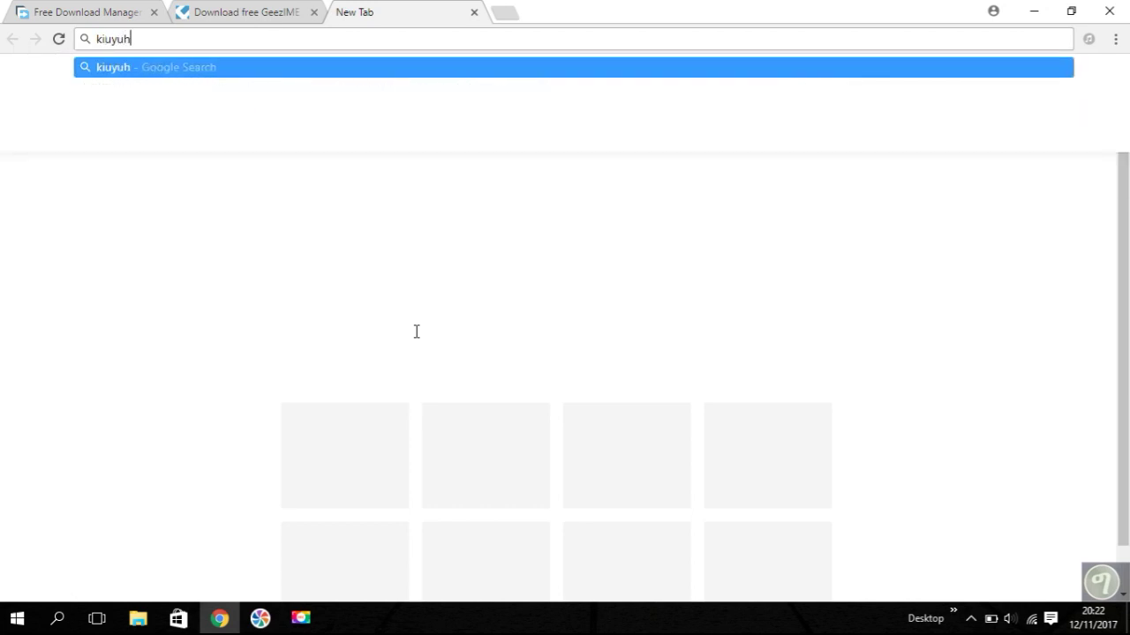
pyautogui.write('hnujlsjhs')
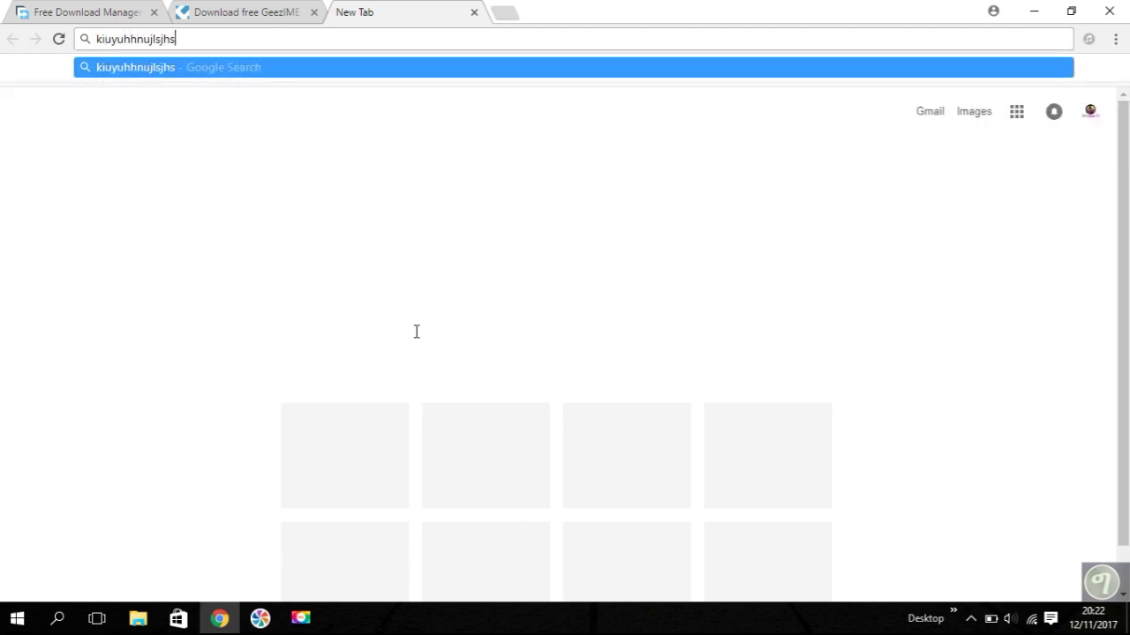
pyautogui.write('ggtrbnu')
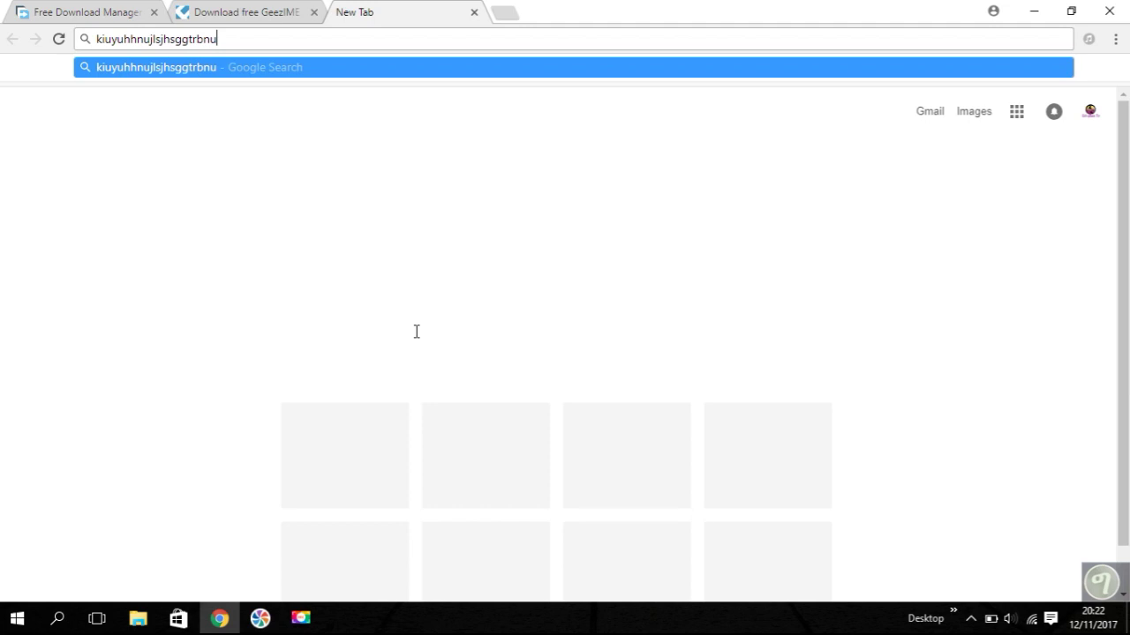